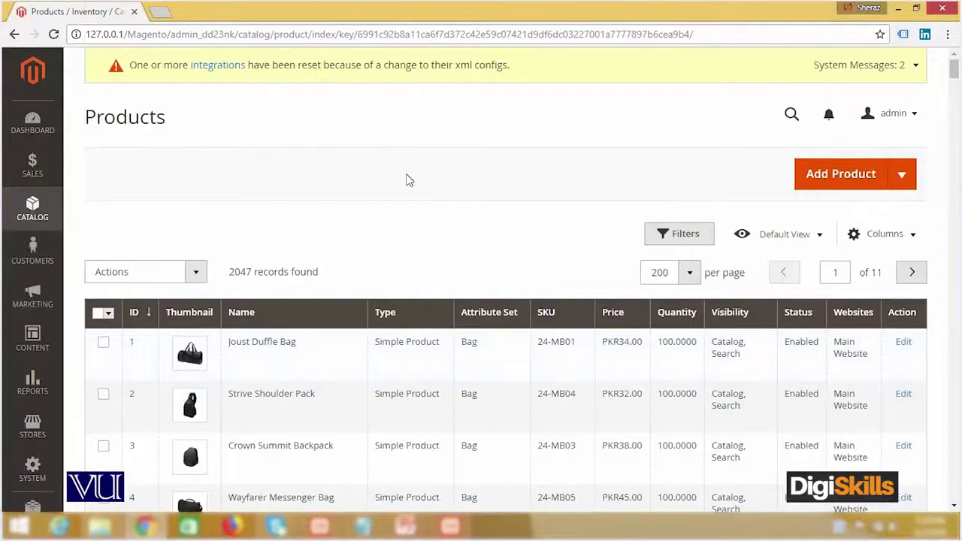
# Open the Catalog section's options in the admin sidebar, then dismiss the panel
pyautogui.click(33, 214)
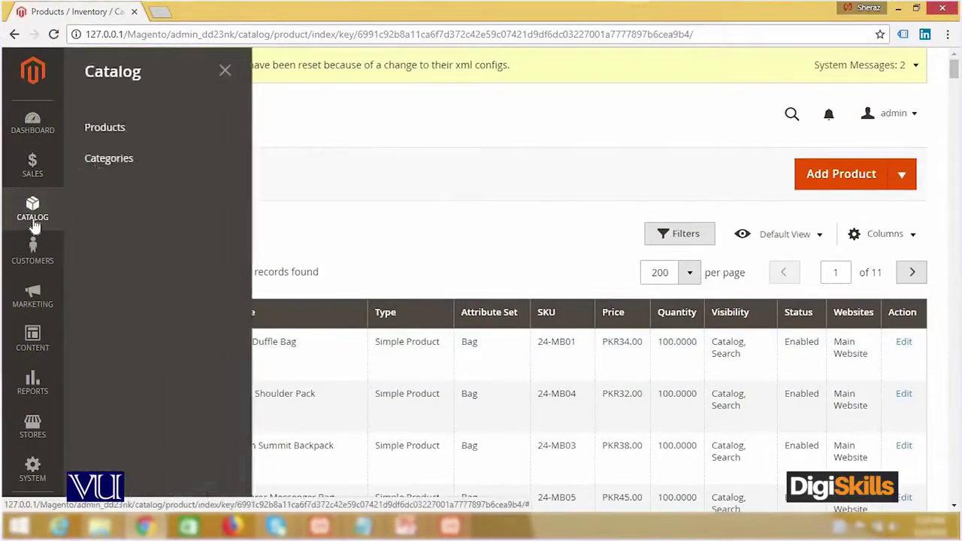
pyautogui.click(398, 230)
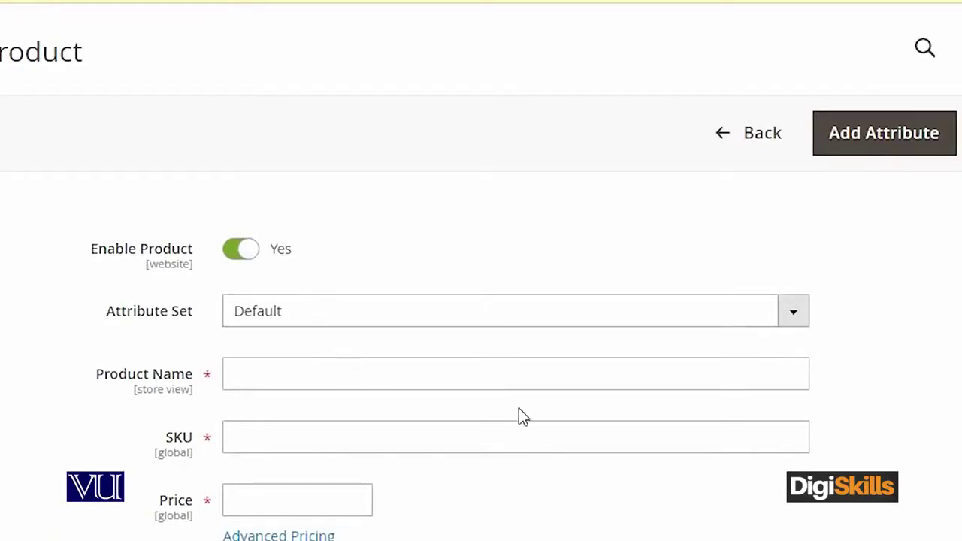
# Enter the product name iPhone, correct the SKU to iPhone-8, and set price 120000
pyautogui.scroll(-1, 888, 360)
pyautogui.click(485, 281)
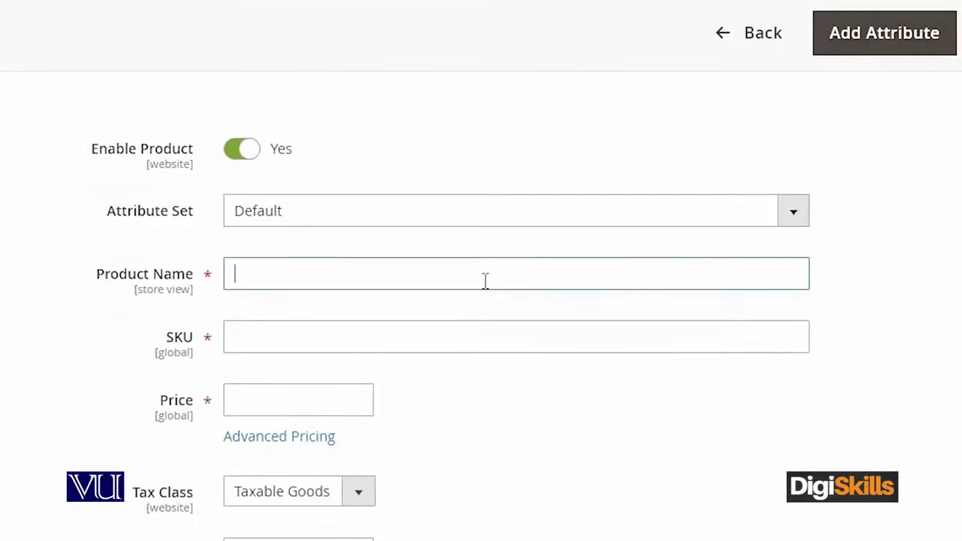
pyautogui.write('iPhone')
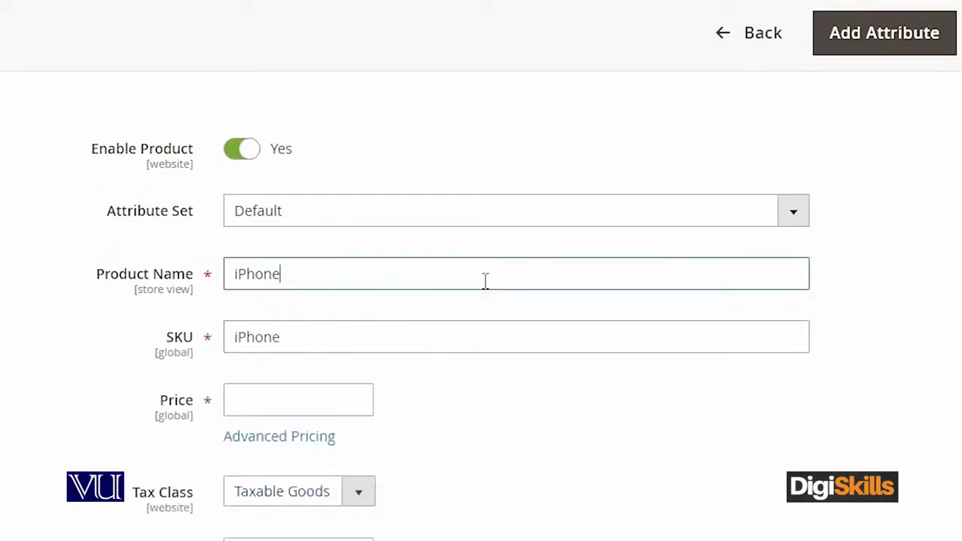
pyautogui.click(401, 325)
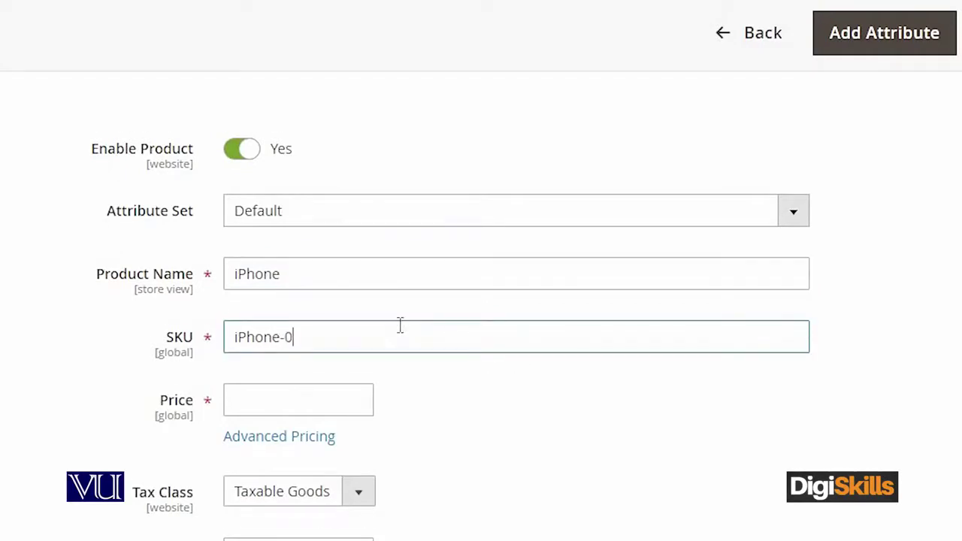
pyautogui.press('BackSpace')
pyautogui.write('8')
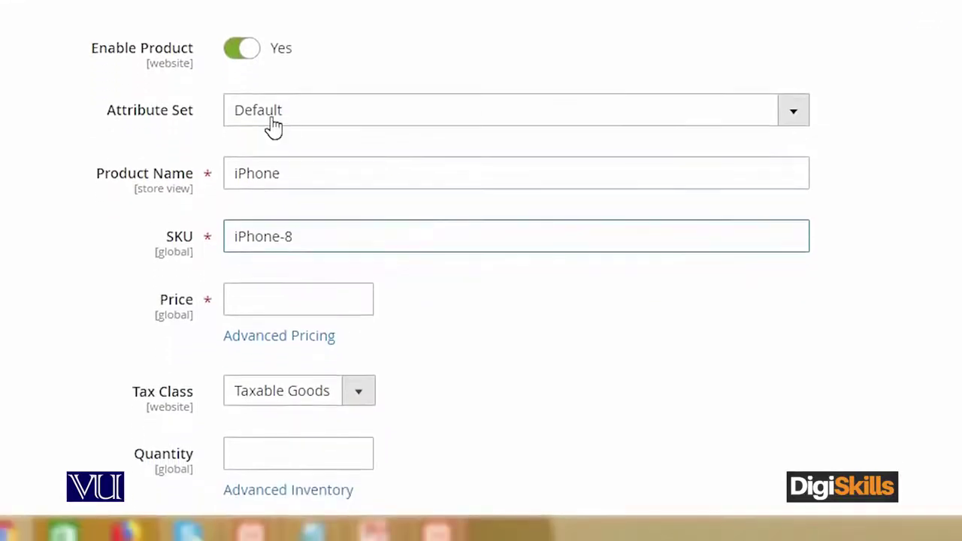
pyautogui.click(308, 301)
pyautogui.write('120000')
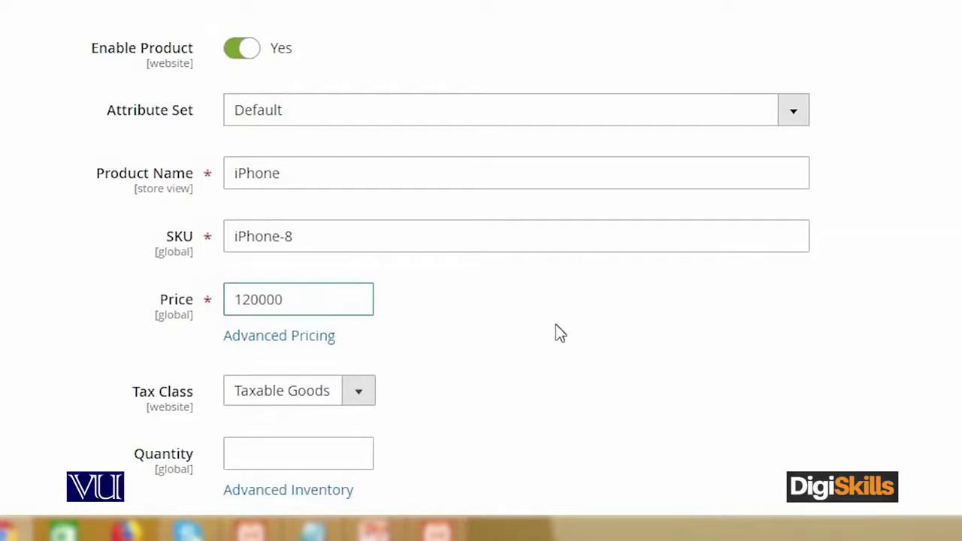
pyautogui.click(555, 324)
# Set tax class to None and keep stock status In Stock, with quantity 12 and weight 150
pyautogui.scroll(-2, 555, 324)
pyautogui.click(370, 306)
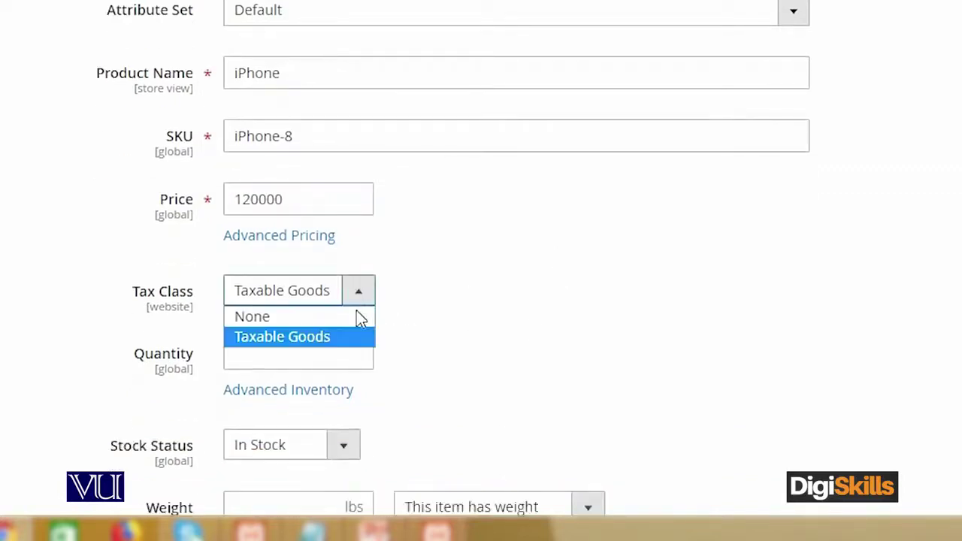
pyautogui.click(372, 322)
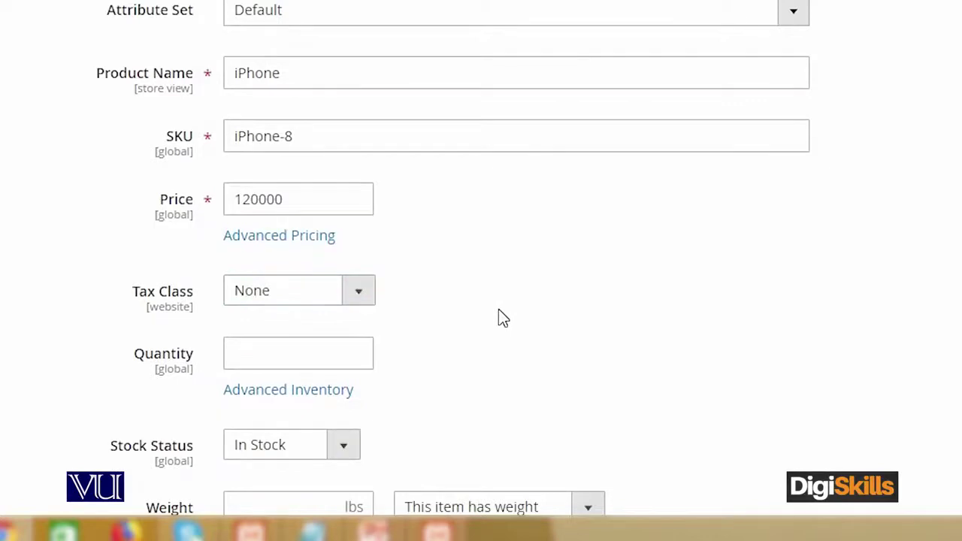
pyautogui.scroll(-2, 498, 310)
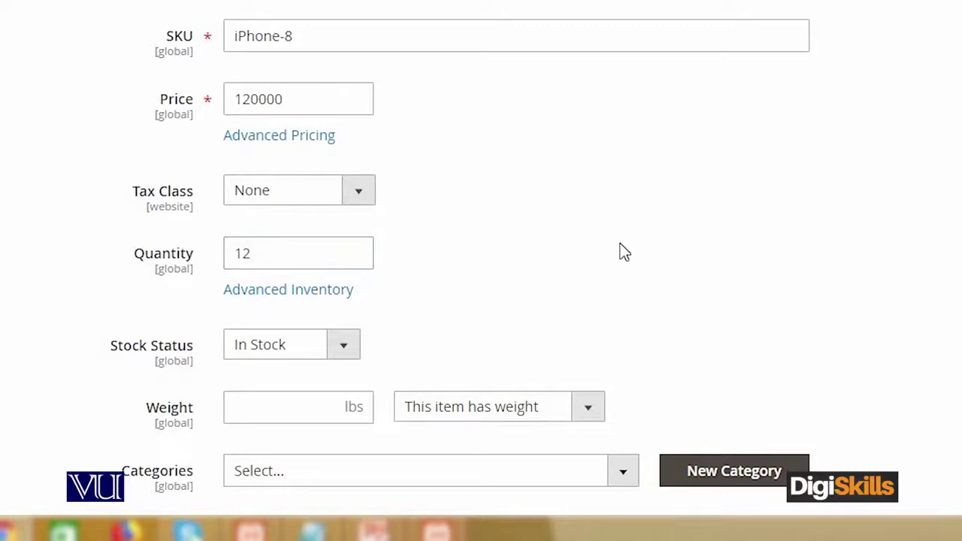
pyautogui.scroll(-2, 624, 252)
pyautogui.click(346, 248)
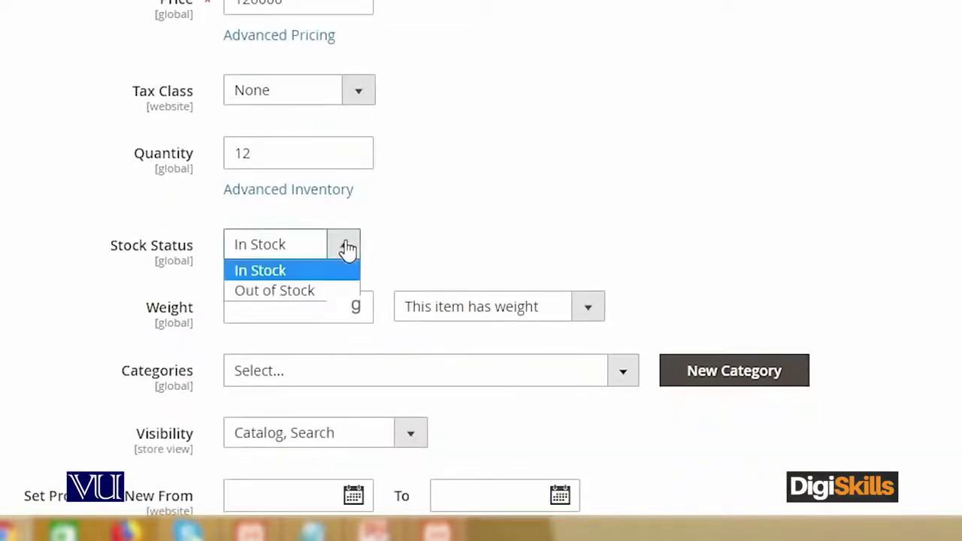
pyautogui.click(580, 223)
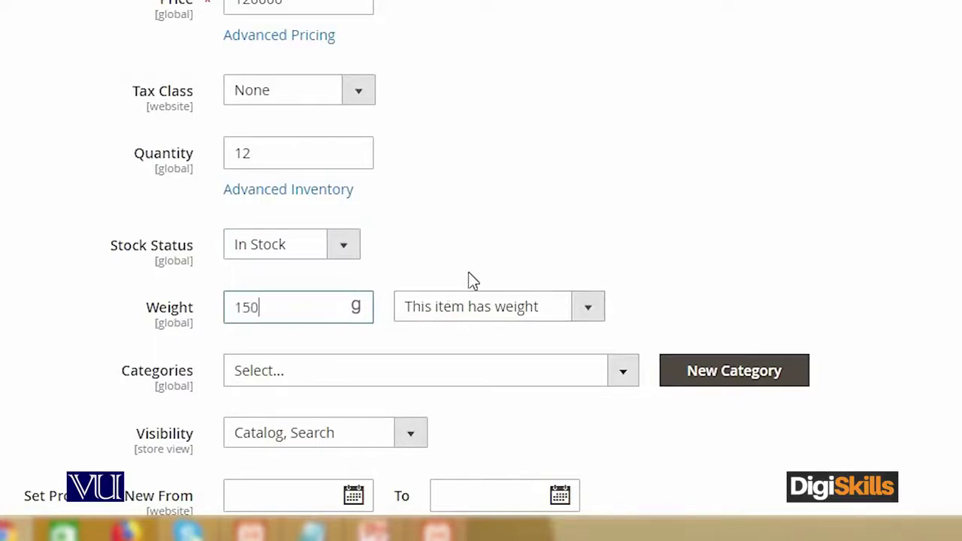
pyautogui.scroll(-3, 468, 279)
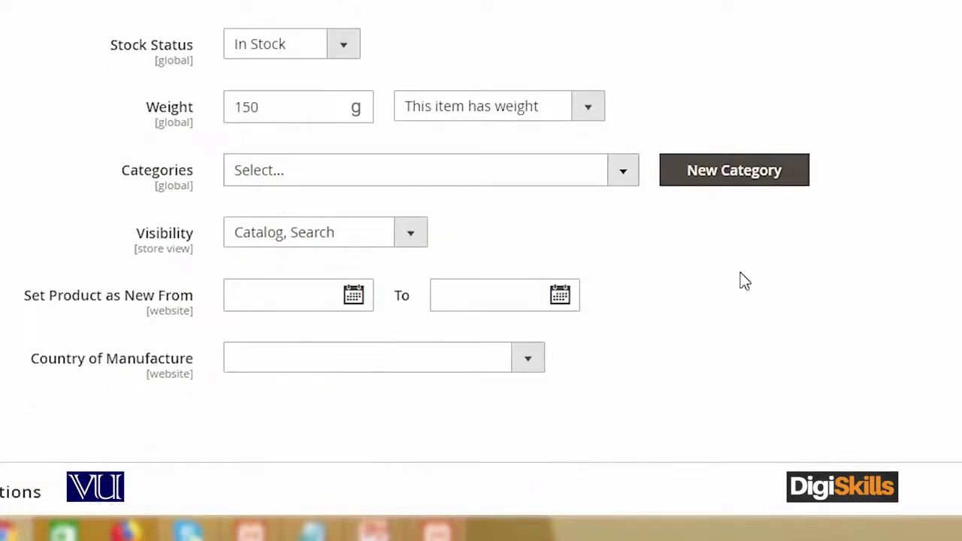
pyautogui.scroll(-2, 761, 253)
pyautogui.scroll(1, 722, 241)
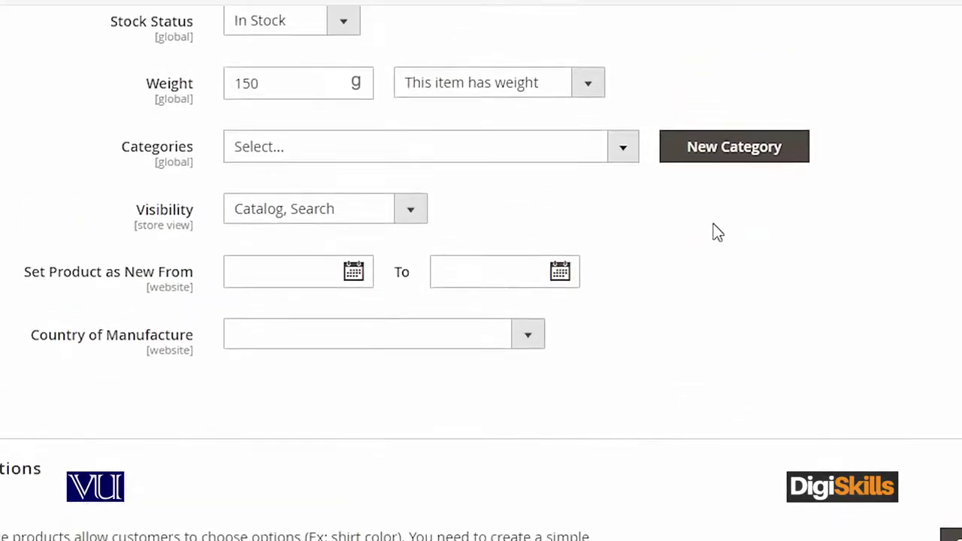
# Assign the iPhone product to the Electronics category
pyautogui.click(613, 151)
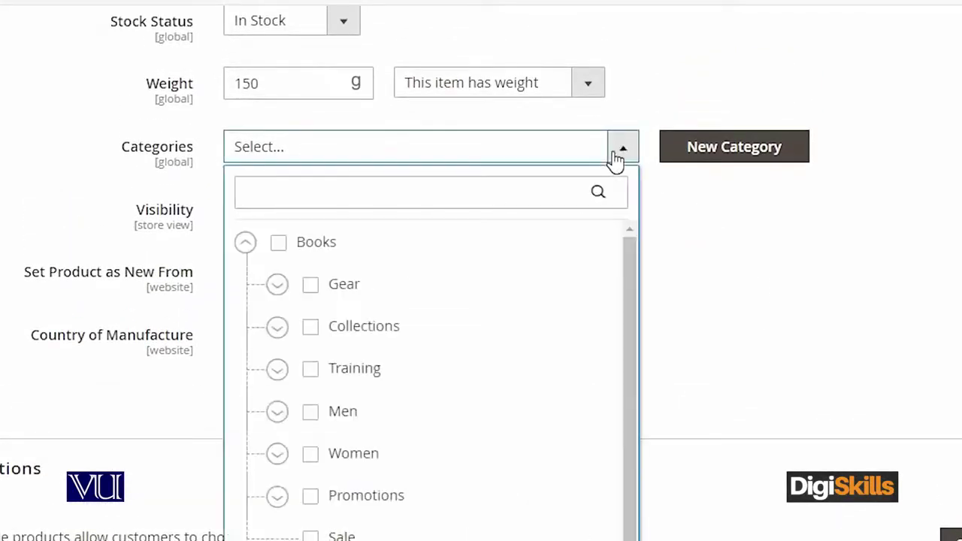
pyautogui.scroll(-3, 643, 263)
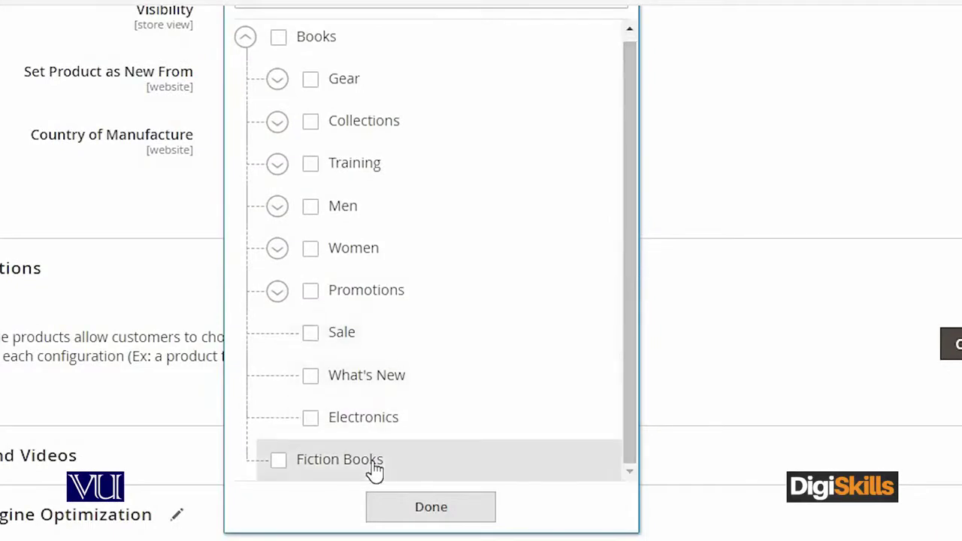
pyautogui.click(310, 421)
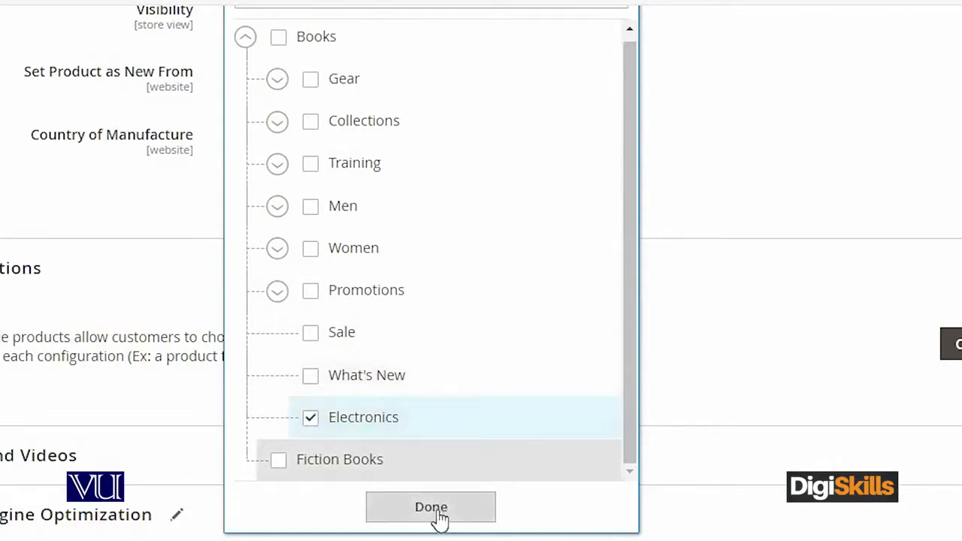
pyautogui.click(437, 511)
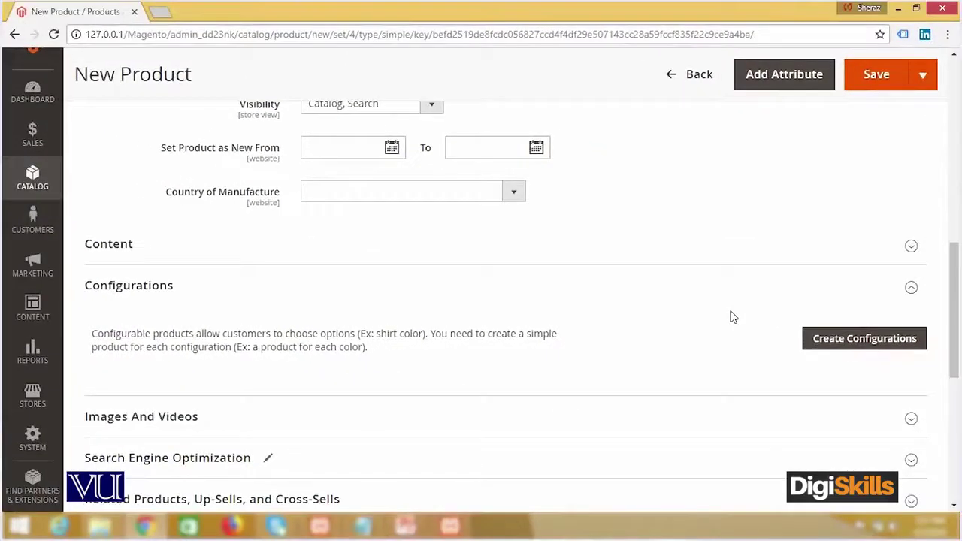
# Expand the Images and Videos section, then scroll back up to review the form
pyautogui.scroll(-2, 733, 316)
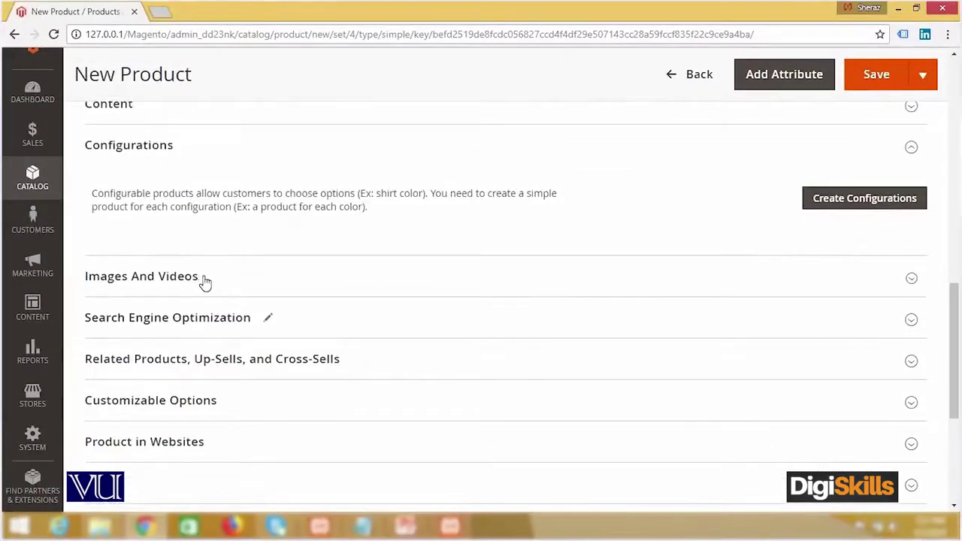
pyautogui.click(205, 282)
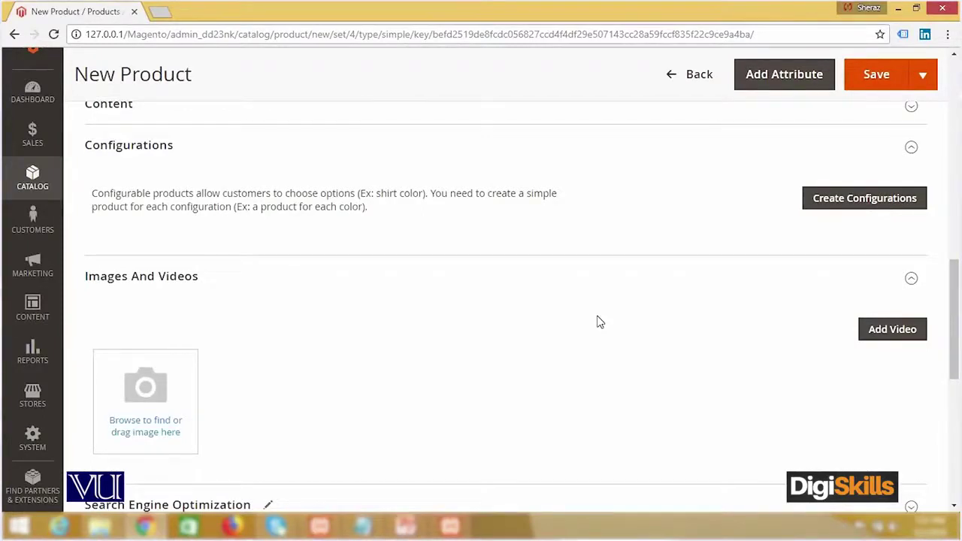
pyautogui.scroll(-3, 599, 322)
pyautogui.scroll(-3, 597, 322)
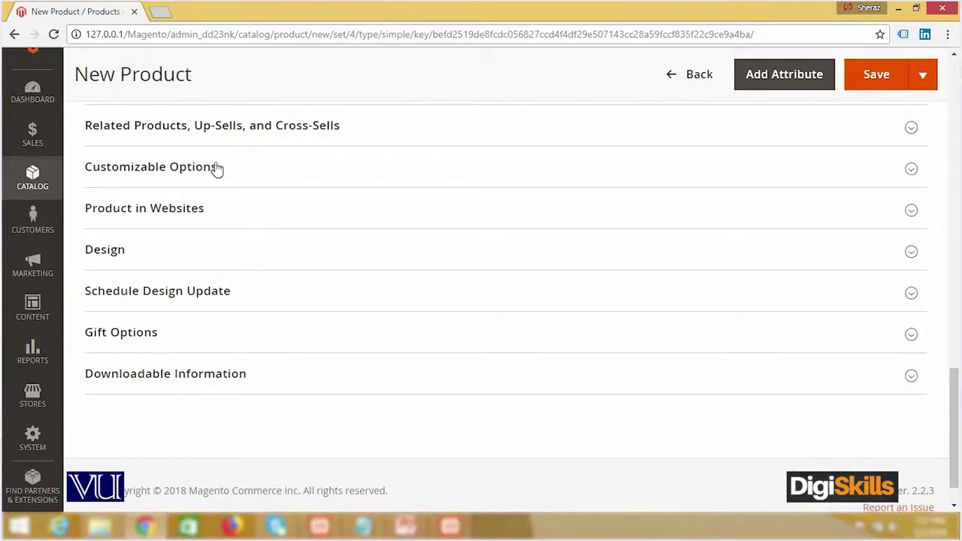
pyautogui.scroll(5, 556, 324)
pyautogui.scroll(5, 556, 324)
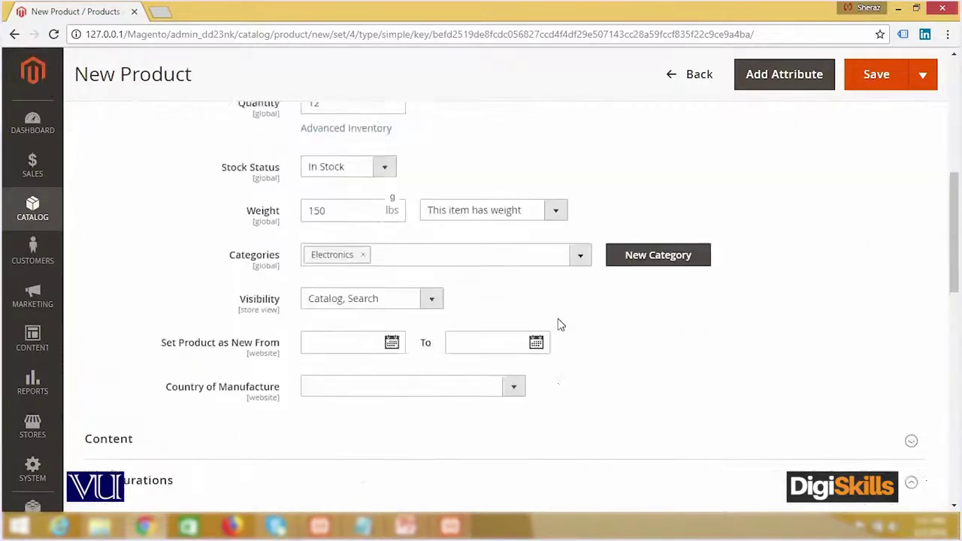
pyautogui.scroll(2, 559, 324)
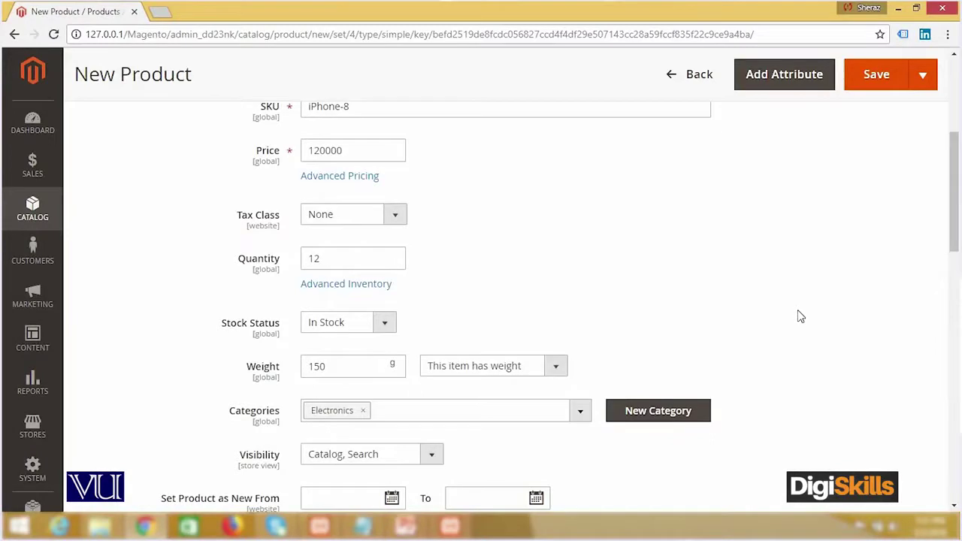
pyautogui.scroll(3, 873, 223)
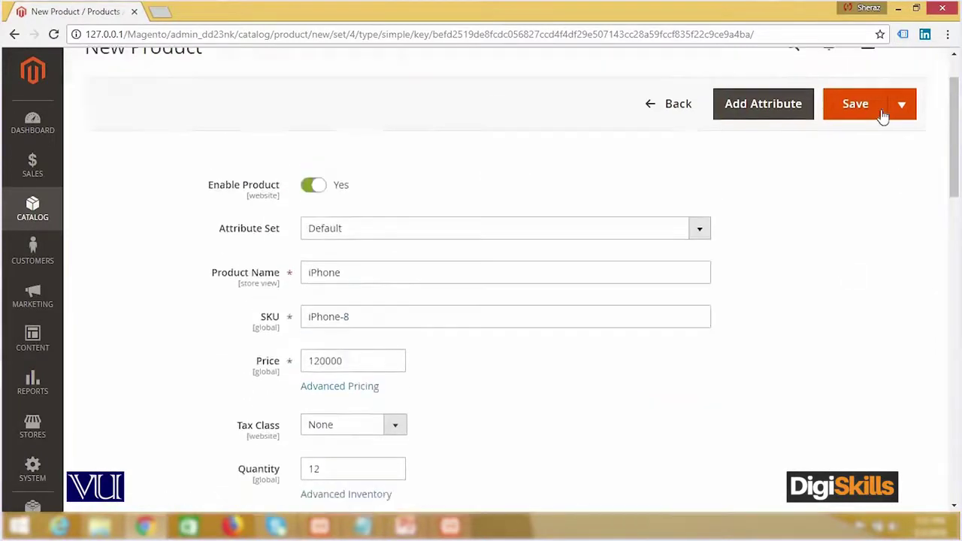
# Save the iPhone product, return to Catalog > Products, and bring up the credentials notes
pyautogui.click(859, 109)
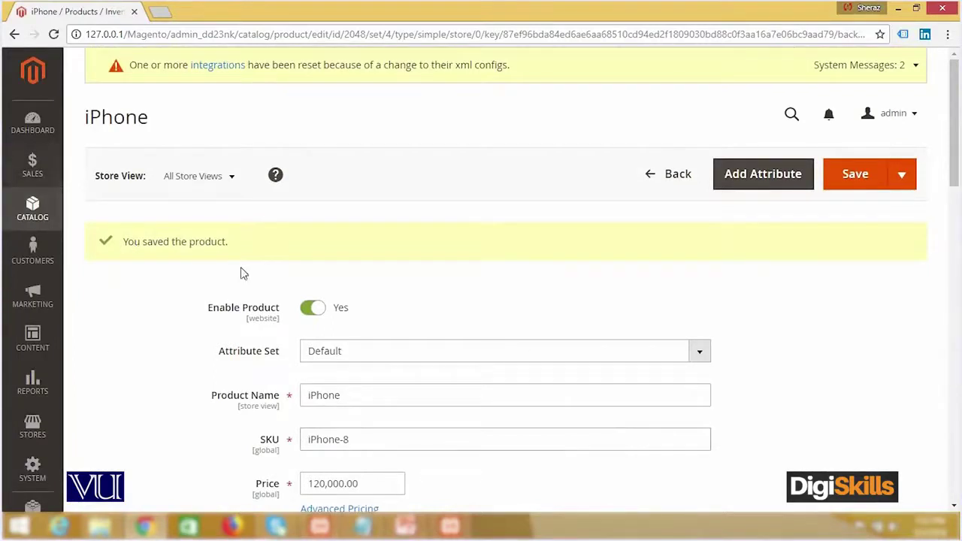
pyautogui.click(32, 212)
pyautogui.click(104, 132)
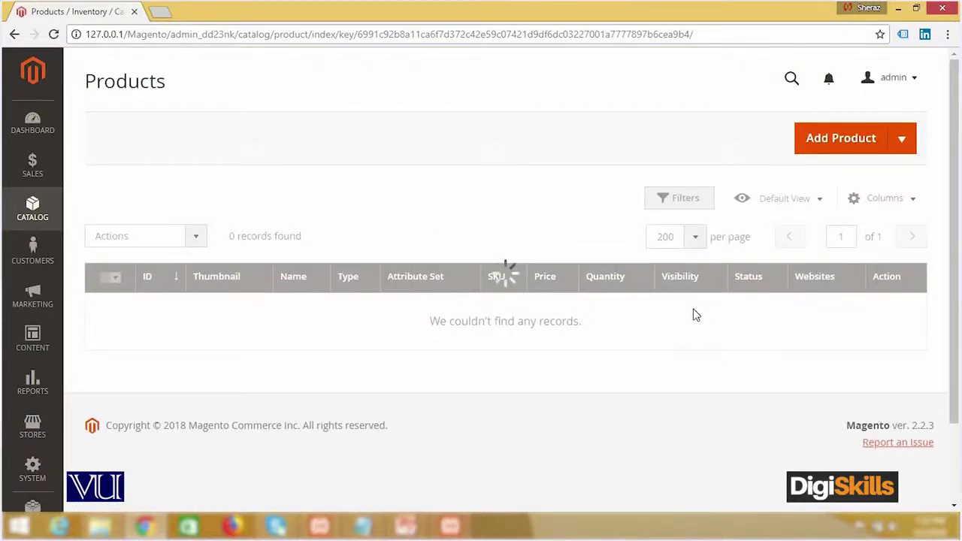
pyautogui.hotkey('alt', 'Tab')
pyautogui.moveTo(311, 225); pyautogui.dragTo(170, 226)
pyautogui.hotkey('ctrl', 'c')
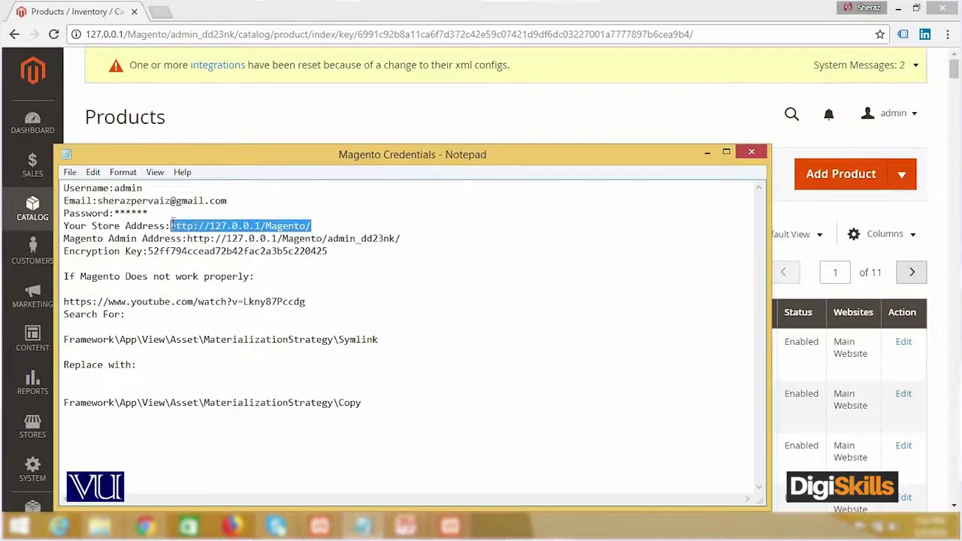
pyautogui.click(158, 13)
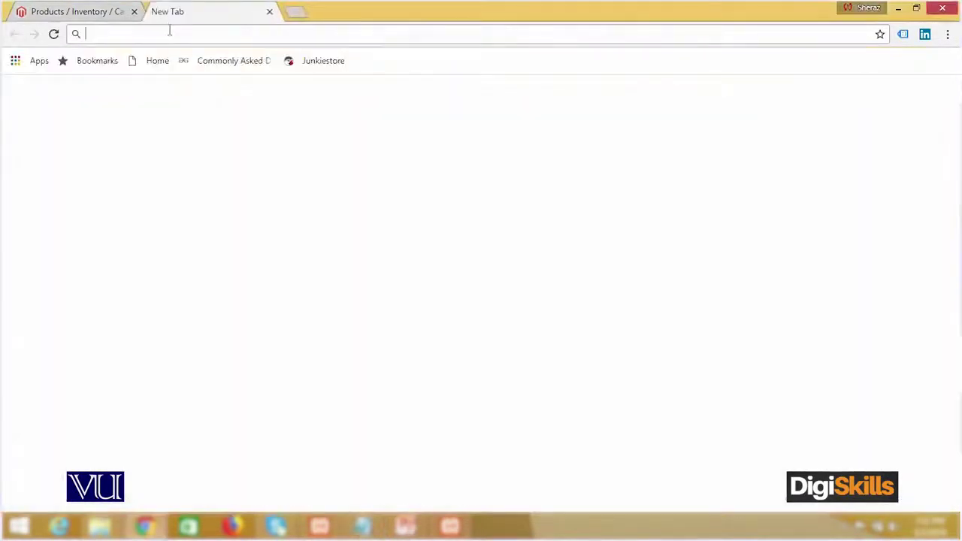
pyautogui.hotkey('ctrl', 'v')
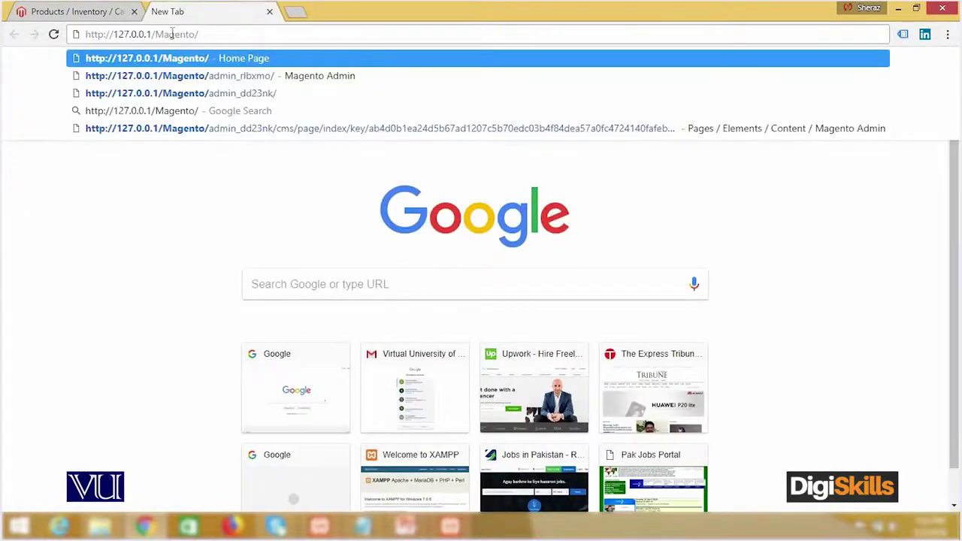
pyautogui.press('Return')
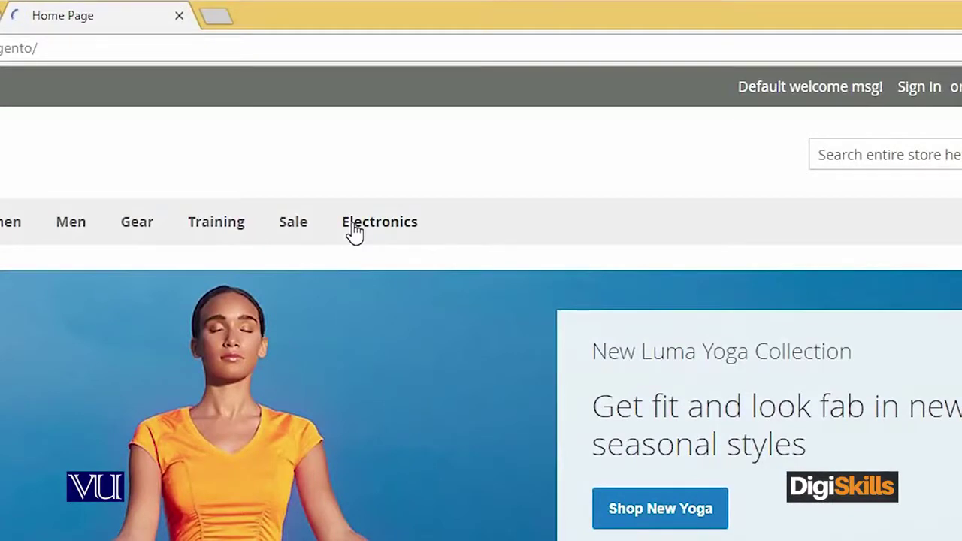
# Open the storefront Electronics category and scroll to its product grid
pyautogui.click(355, 225)
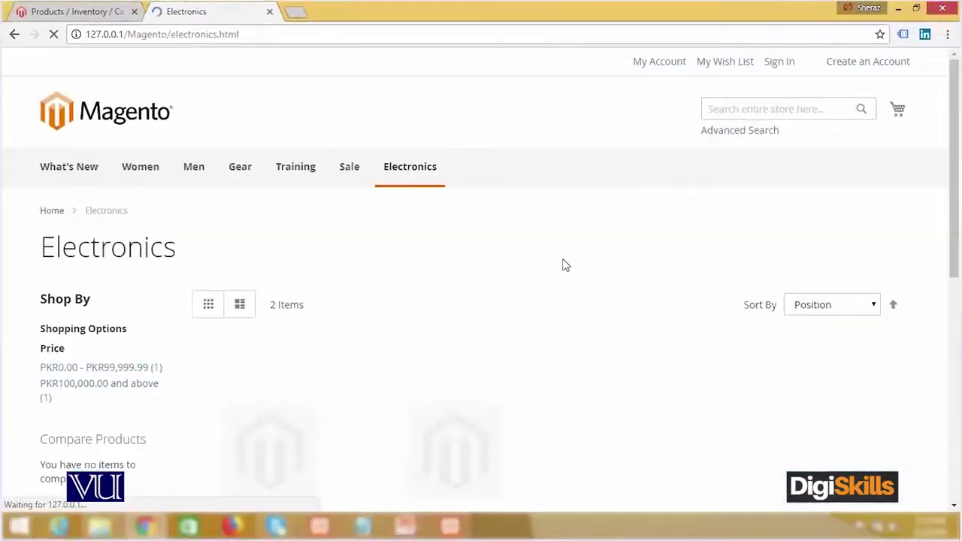
pyautogui.scroll(-2, 568, 268)
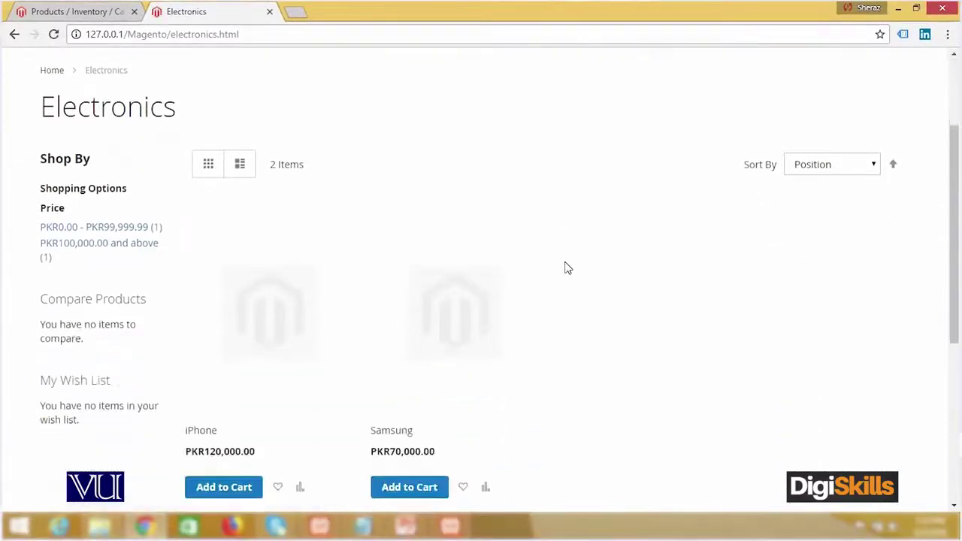
pyautogui.scroll(-1, 632, 236)
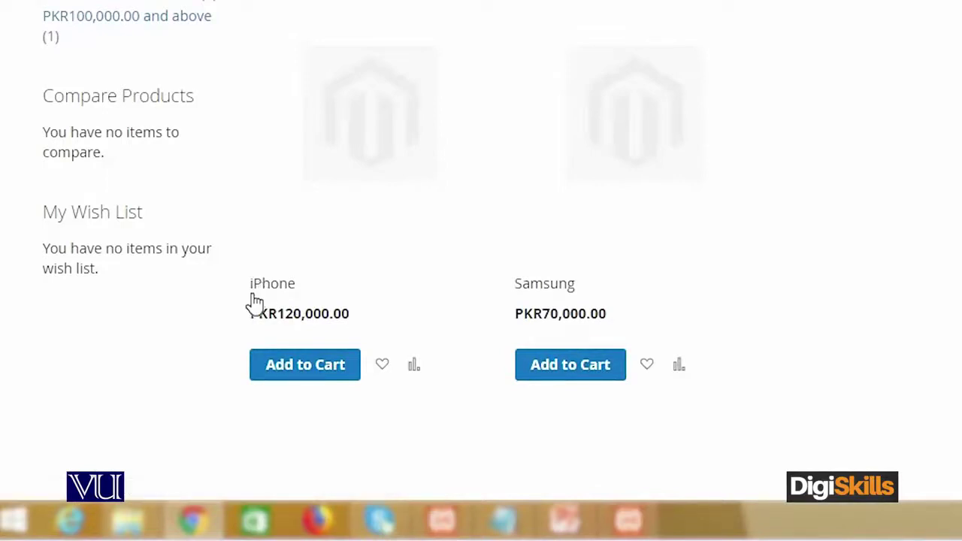
# Clear an accidental page selection and review the Electronics listing with iPhone at PKR120,000.00
pyautogui.hotkey('ctrl', 'a')
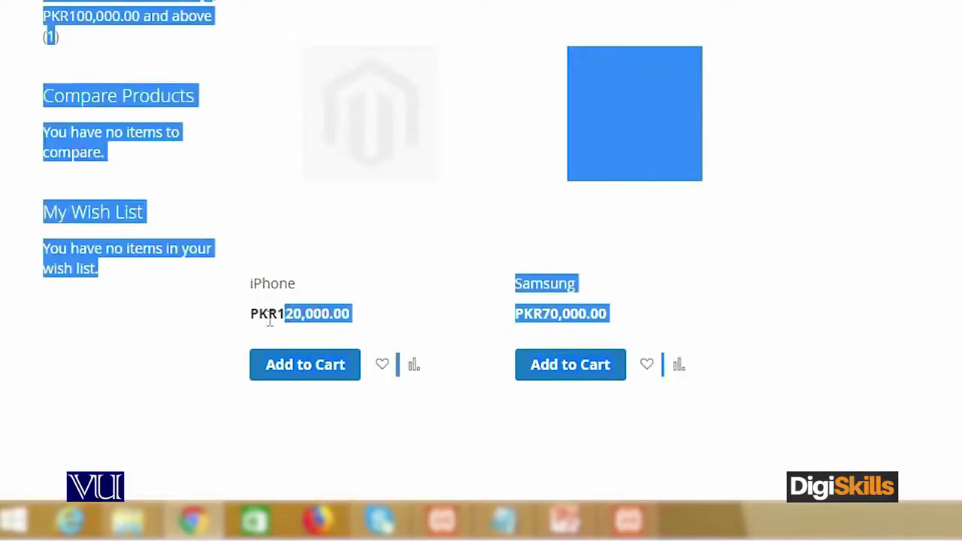
pyautogui.click(254, 319)
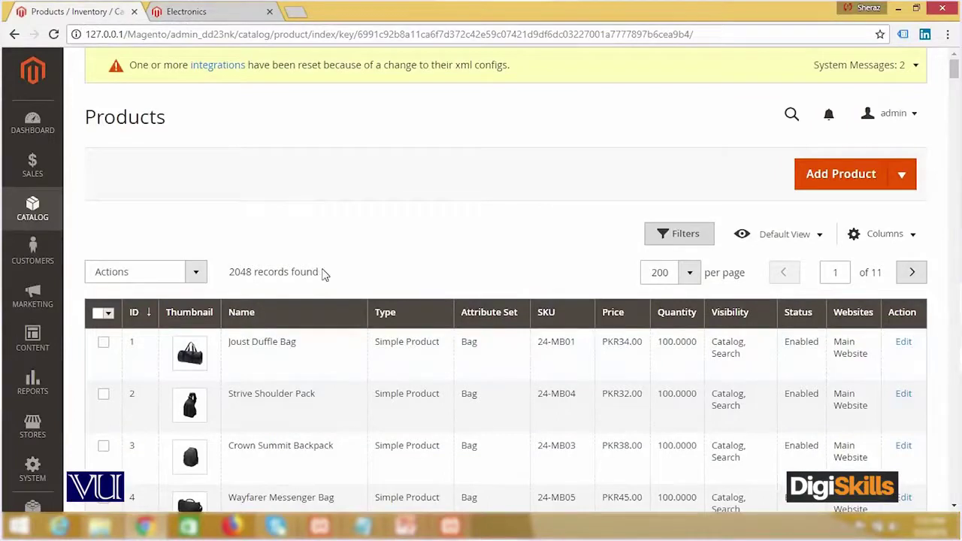
pyautogui.click(223, 11)
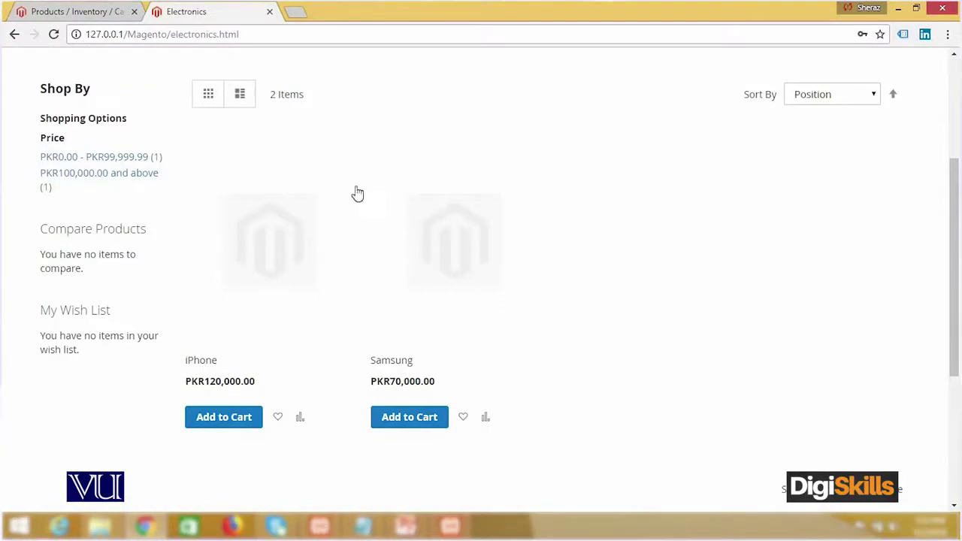
pyautogui.scroll(3, 469, 203)
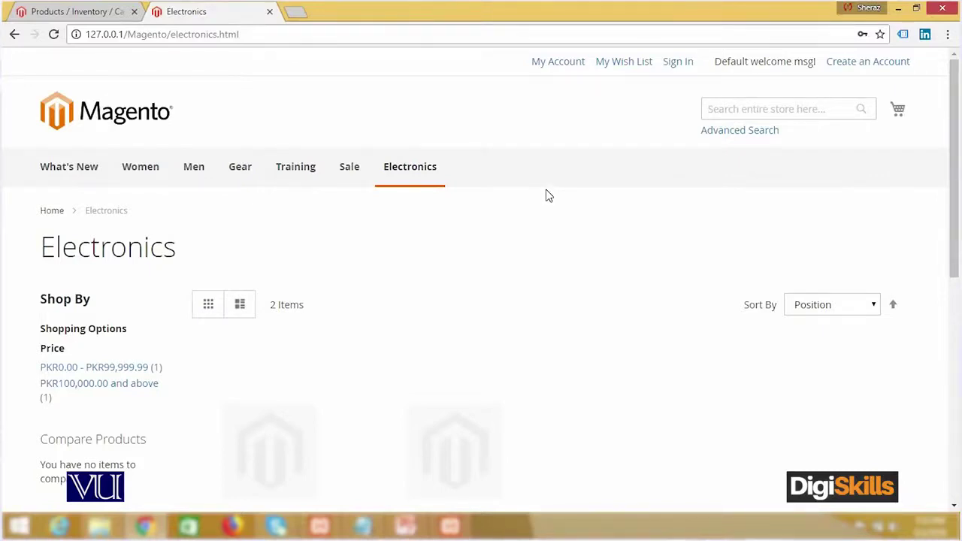
pyautogui.scroll(-4, 548, 197)
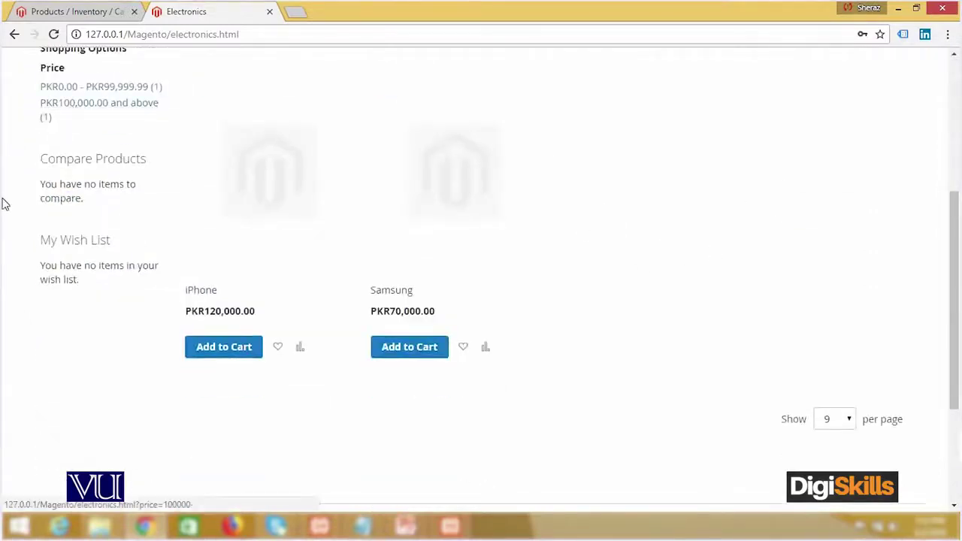
pyautogui.click(47, 12)
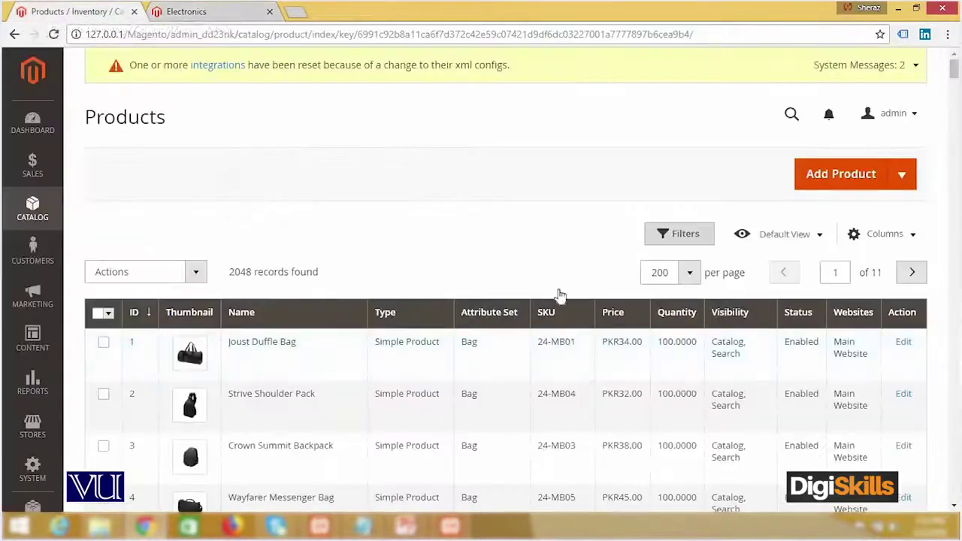
pyautogui.scroll(-5, 560, 301)
pyautogui.scroll(-4, 560, 301)
pyautogui.scroll(-5, 560, 300)
pyautogui.scroll(-5, 562, 305)
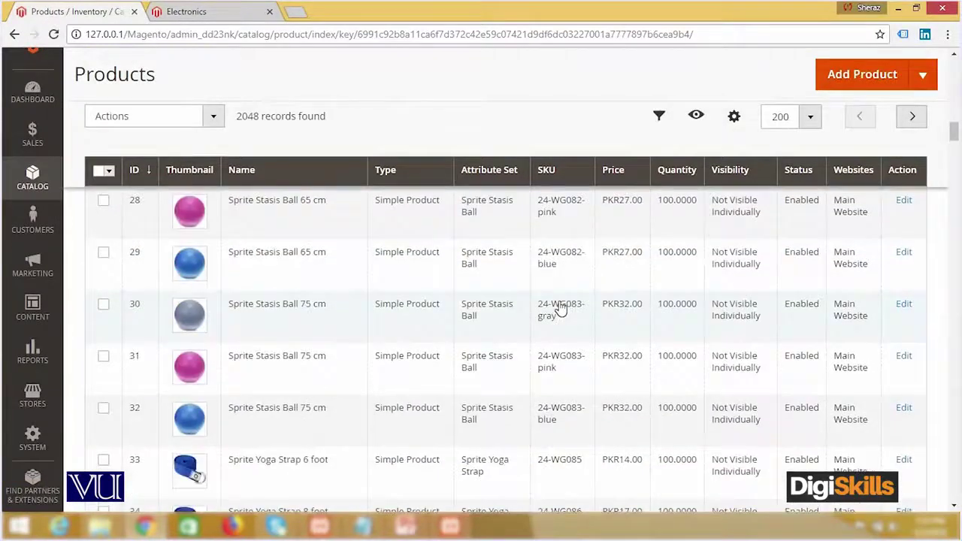
pyautogui.scroll(3, 702, 240)
pyautogui.scroll(5, 704, 241)
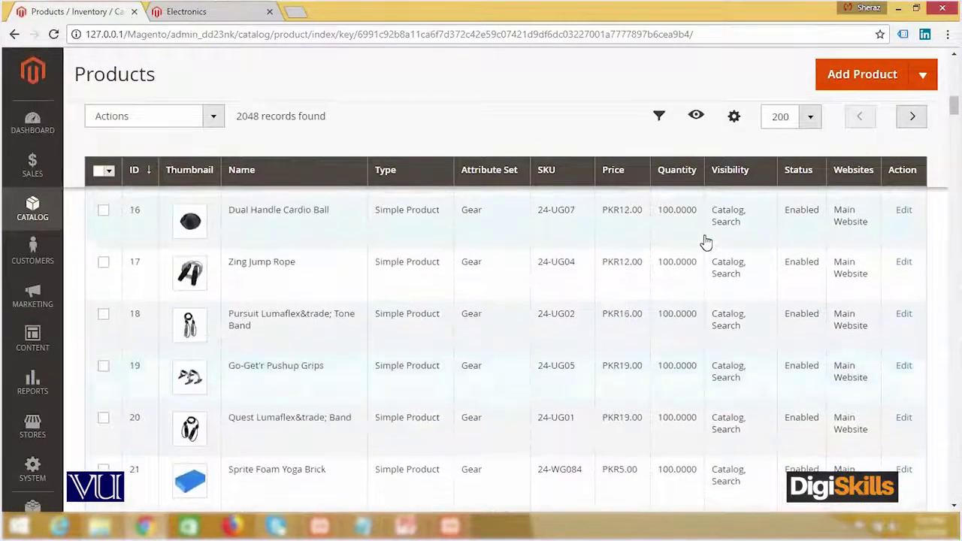
pyautogui.scroll(8, 704, 241)
pyautogui.click(211, 116)
pyautogui.click(405, 110)
pyautogui.click(251, 15)
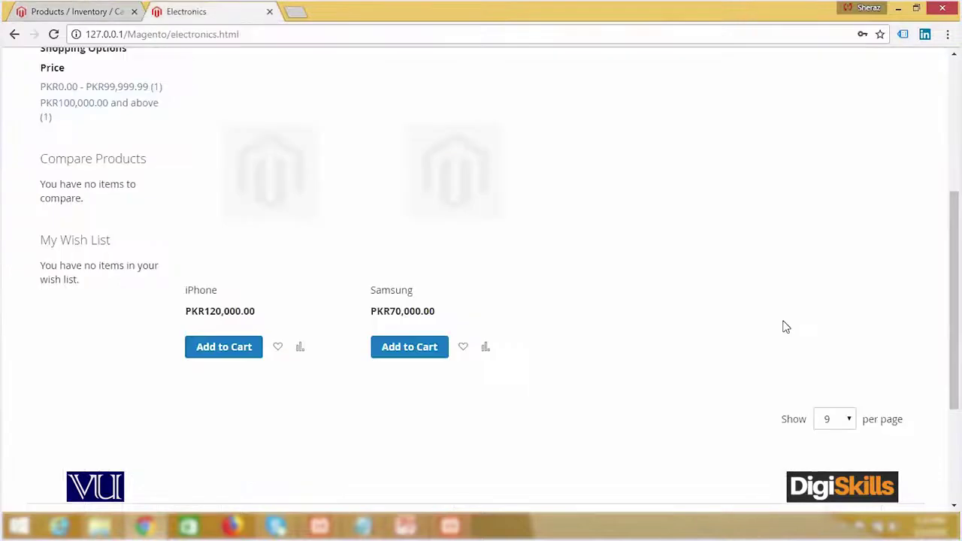